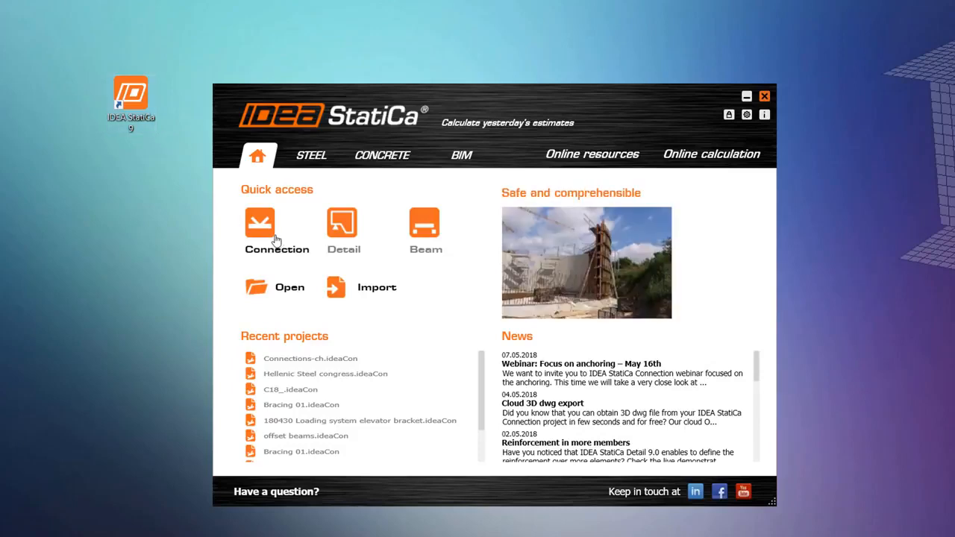
Step: Create a connection project with the truss class, continuous circular hollow chord topology and bolted gusset plate design for two diagonals
click(273, 232)
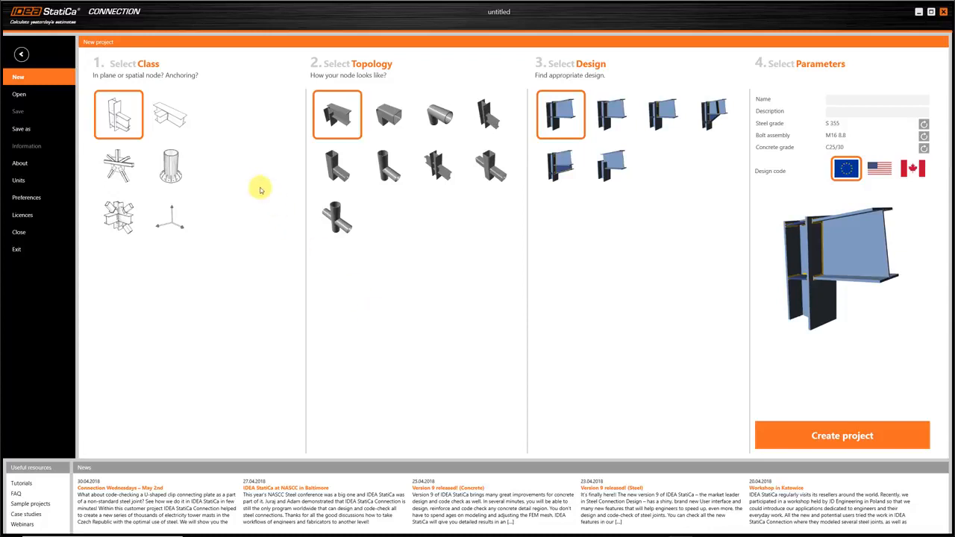
click(179, 118)
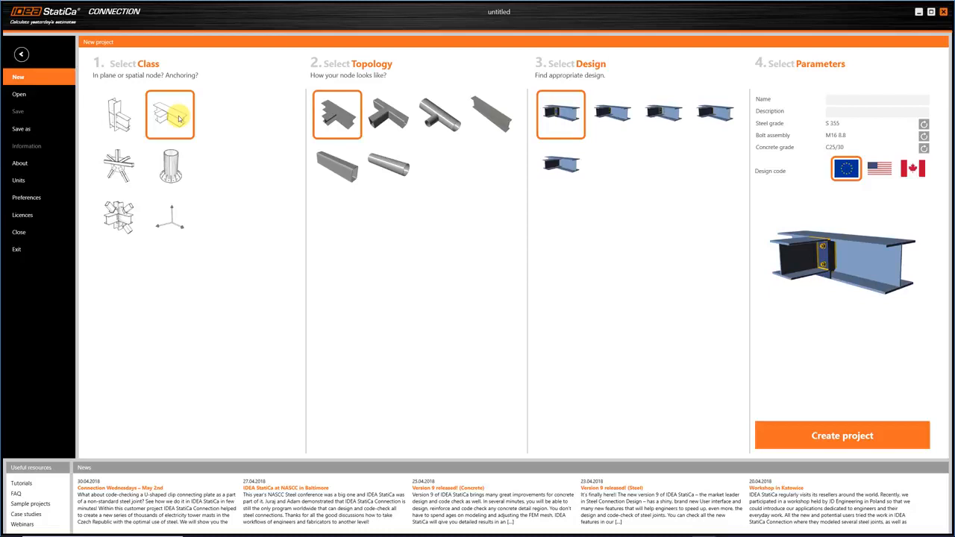
click(119, 166)
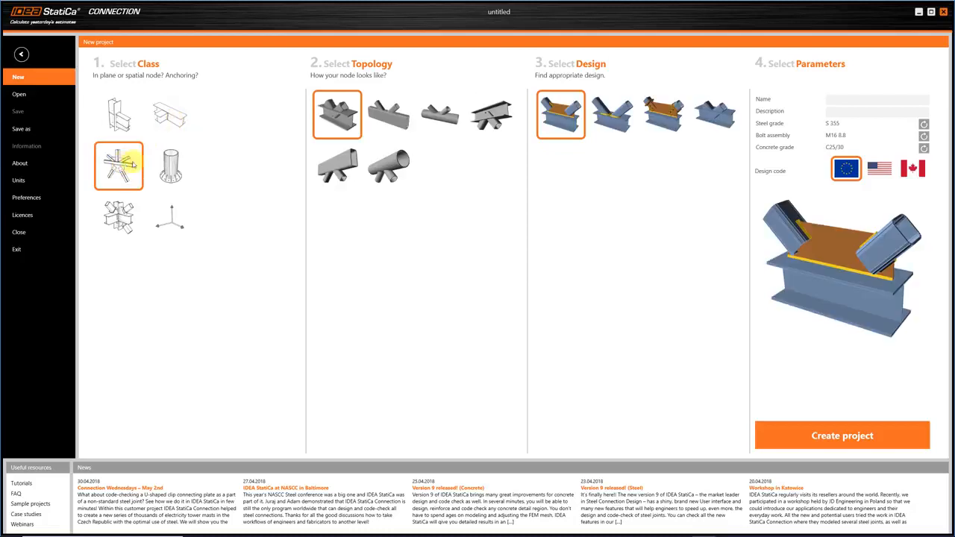
click(440, 114)
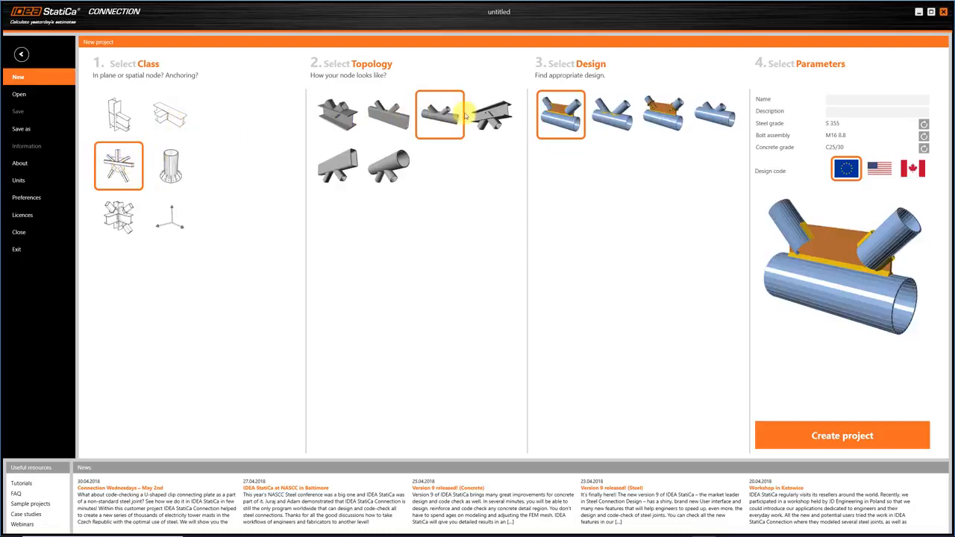
click(674, 110)
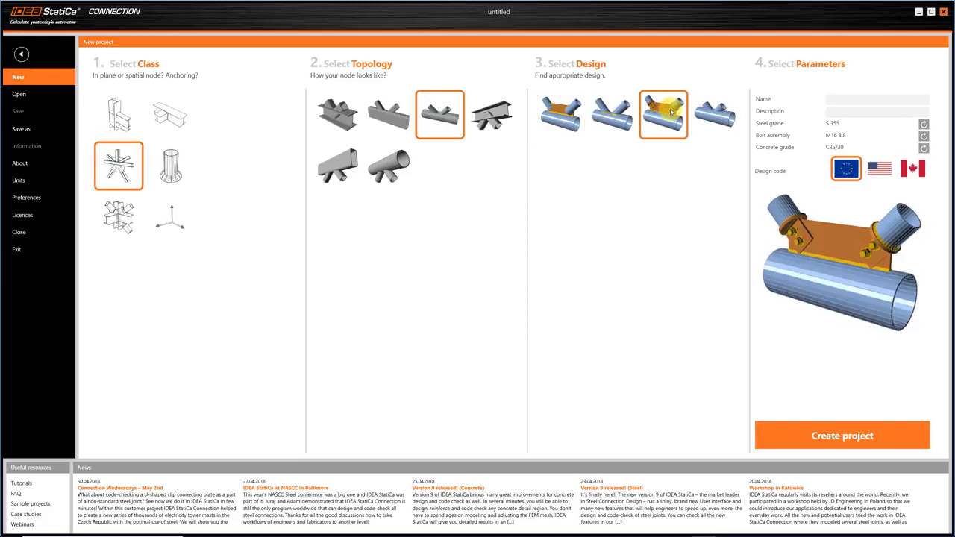
click(842, 437)
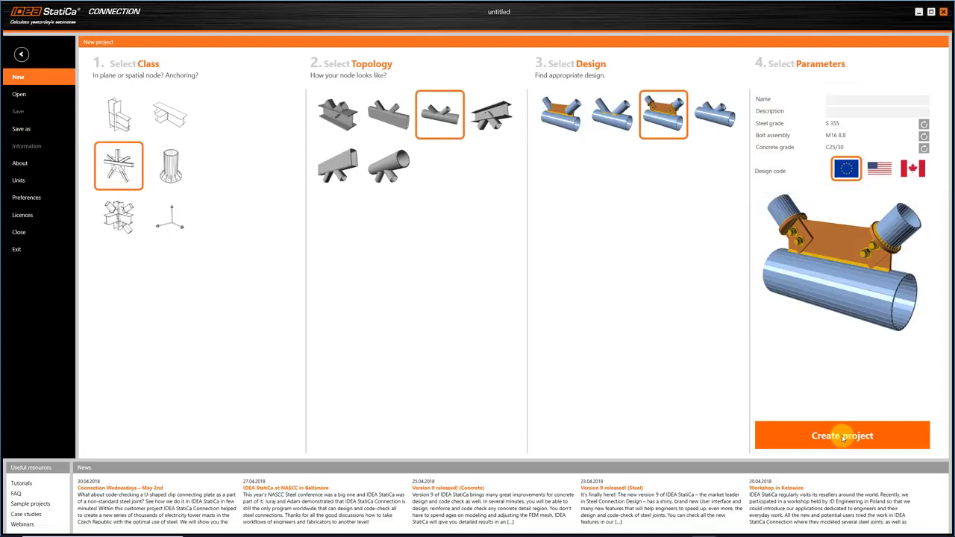
click(843, 437)
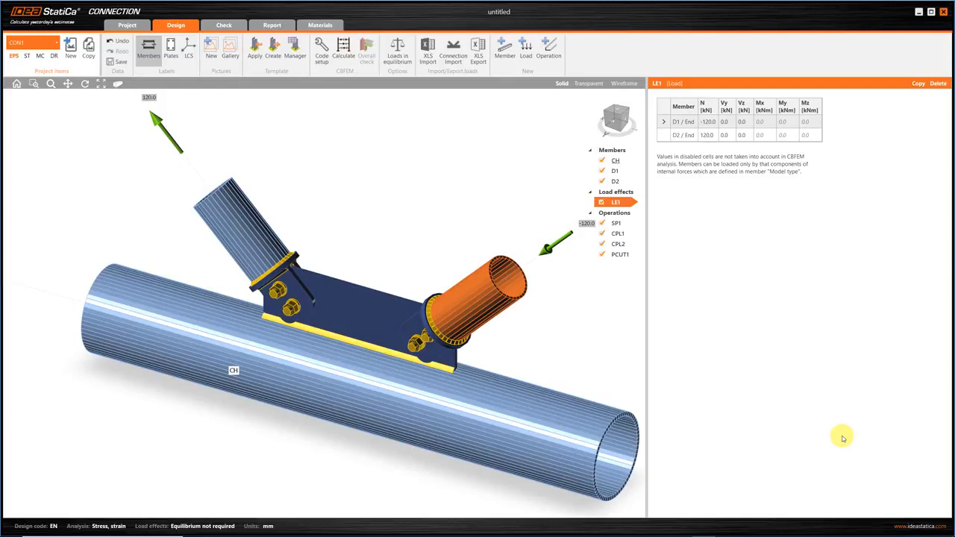
Step: Look through the check, report and materials sections of the project, and return to the design model
click(224, 26)
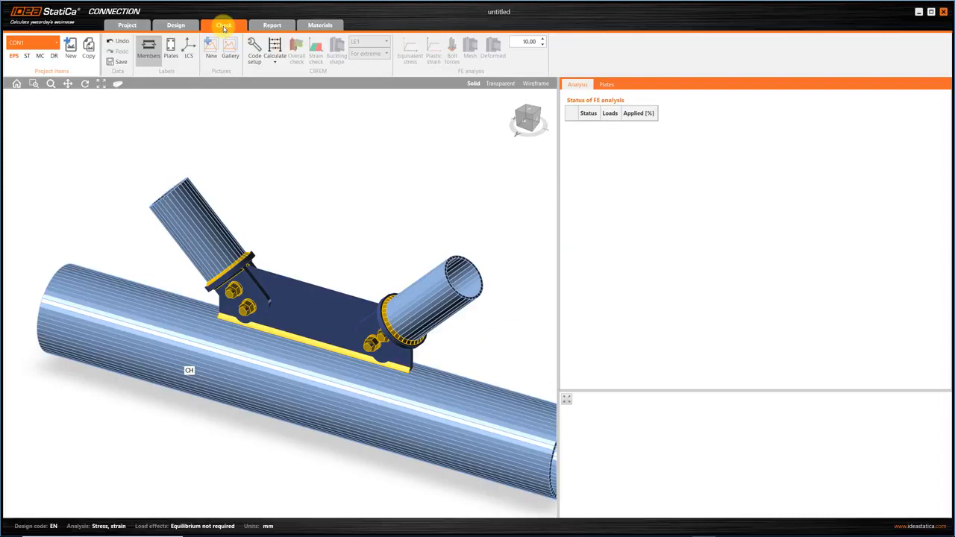
click(262, 27)
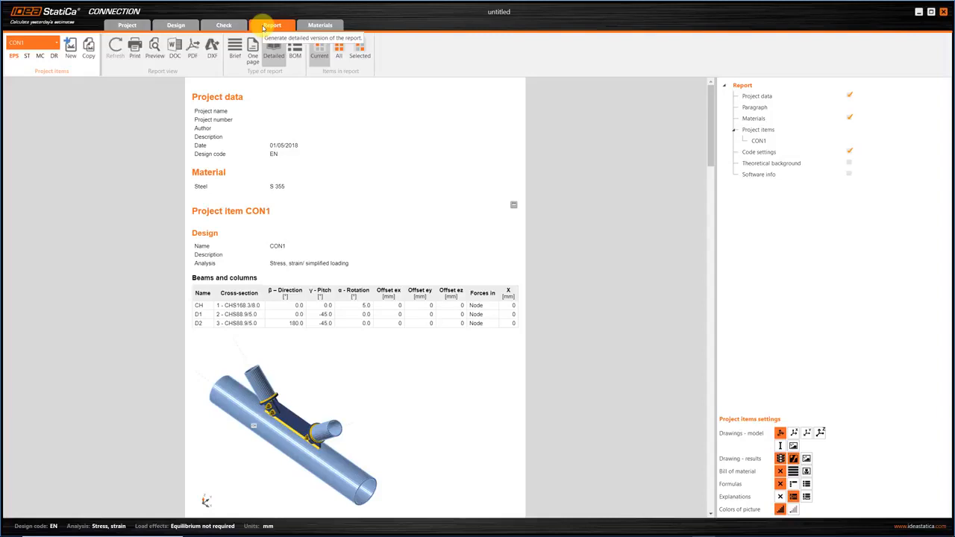
click(322, 26)
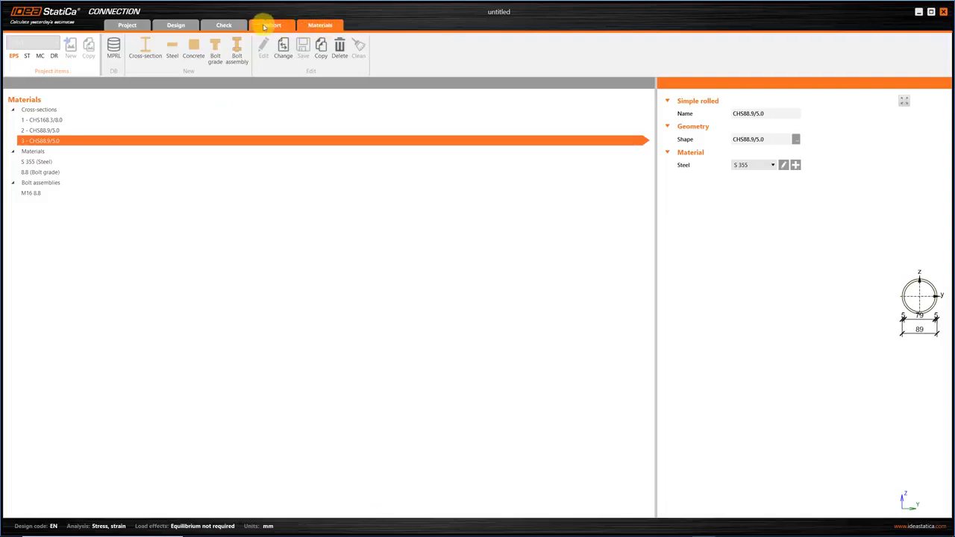
click(182, 26)
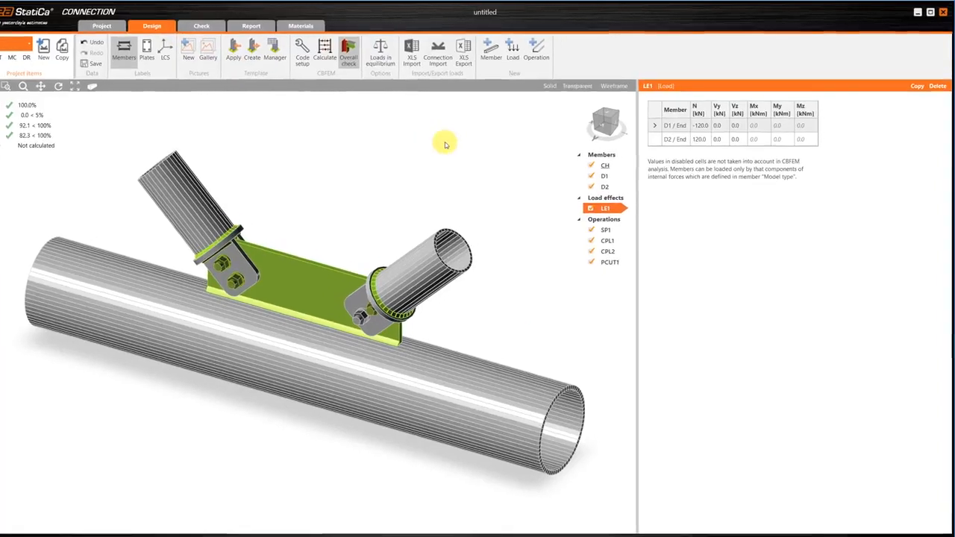
Step: Examine the properties of members CH and D1 with the model shown in solid display
click(620, 162)
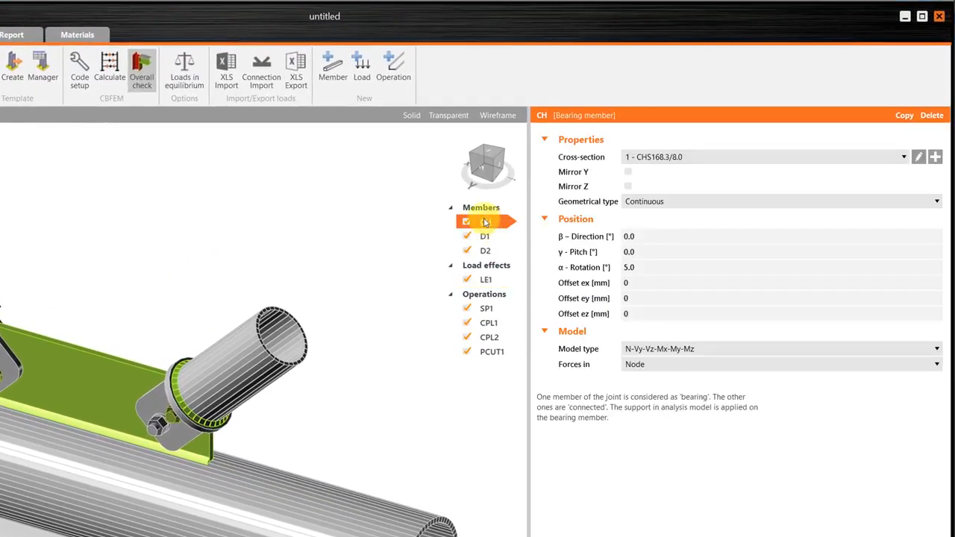
click(411, 116)
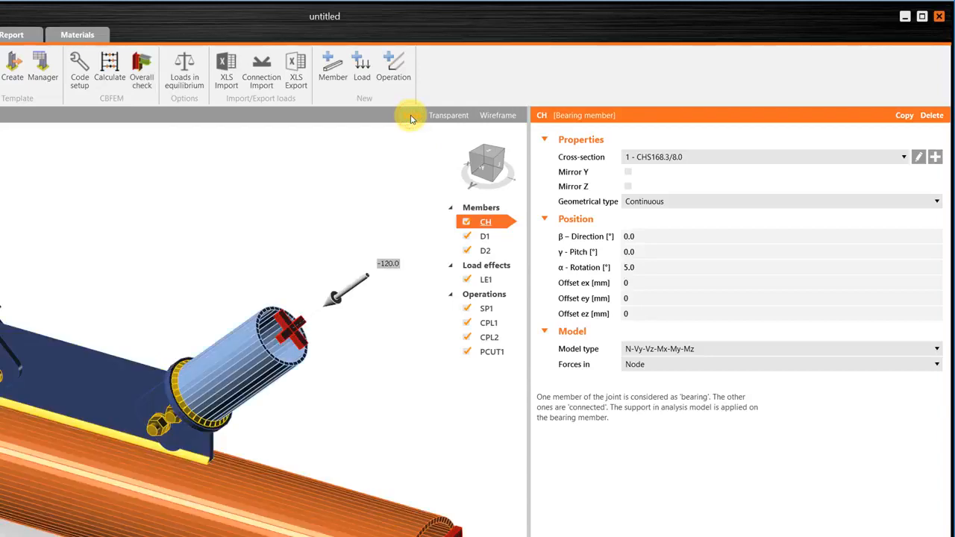
click(484, 236)
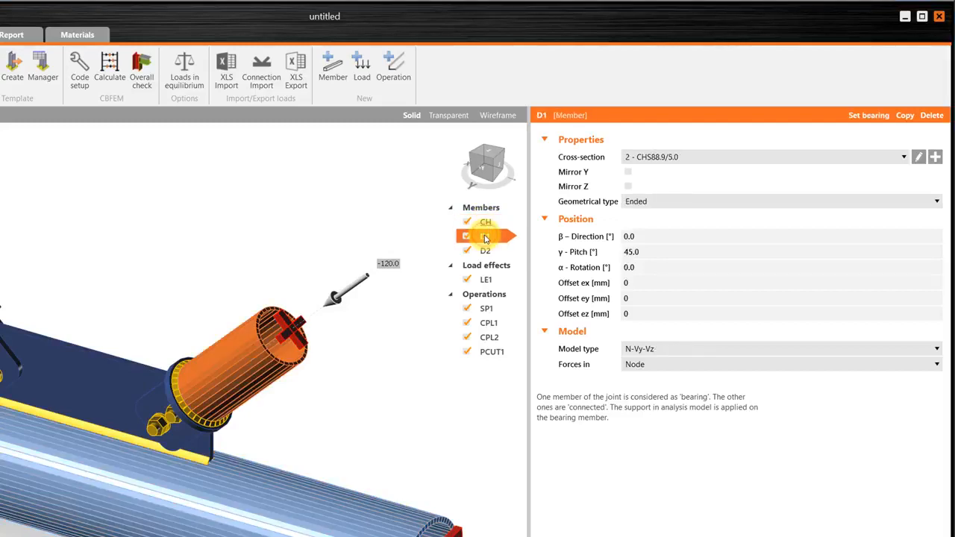
click(651, 240)
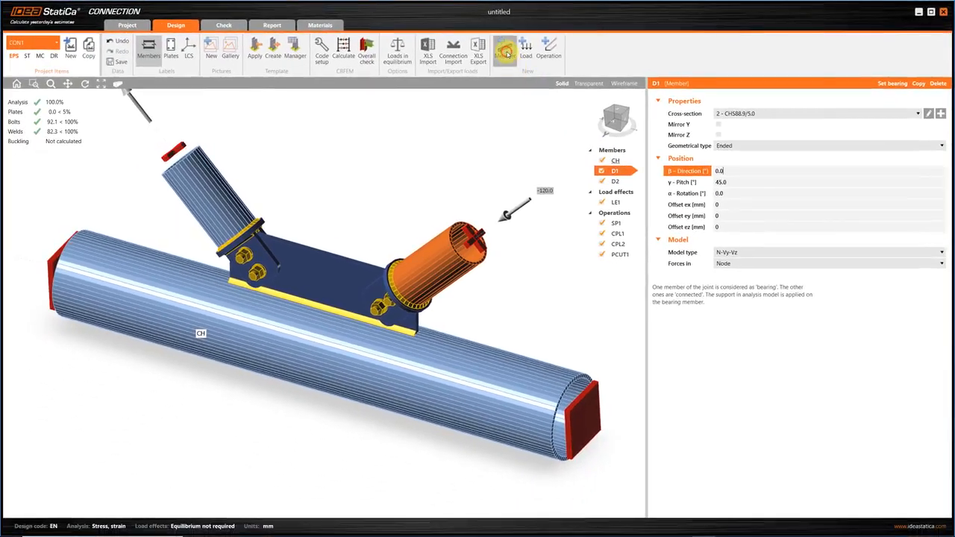
Step: Add a new member to the joint with its direction set to -90° and its pitch to 0°
click(505, 51)
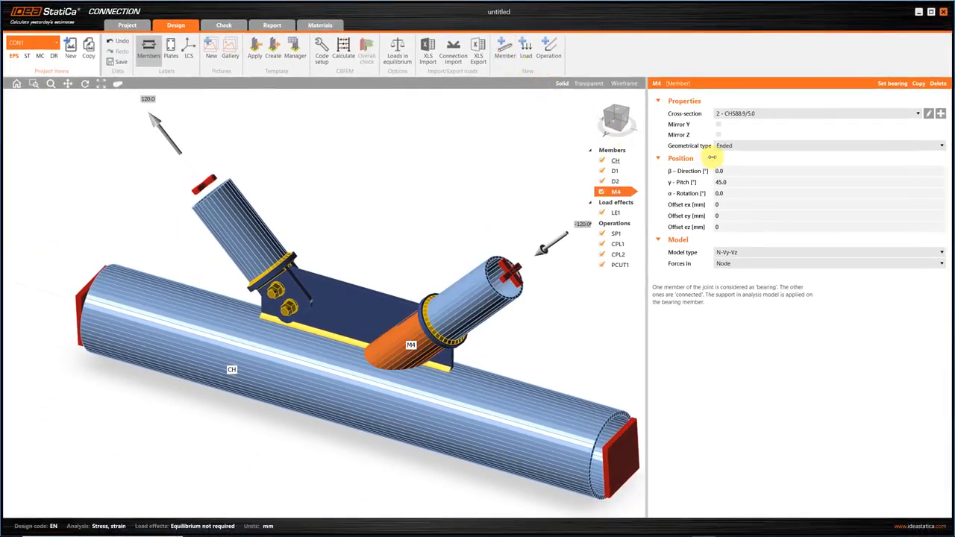
drag(731, 171, 709, 170)
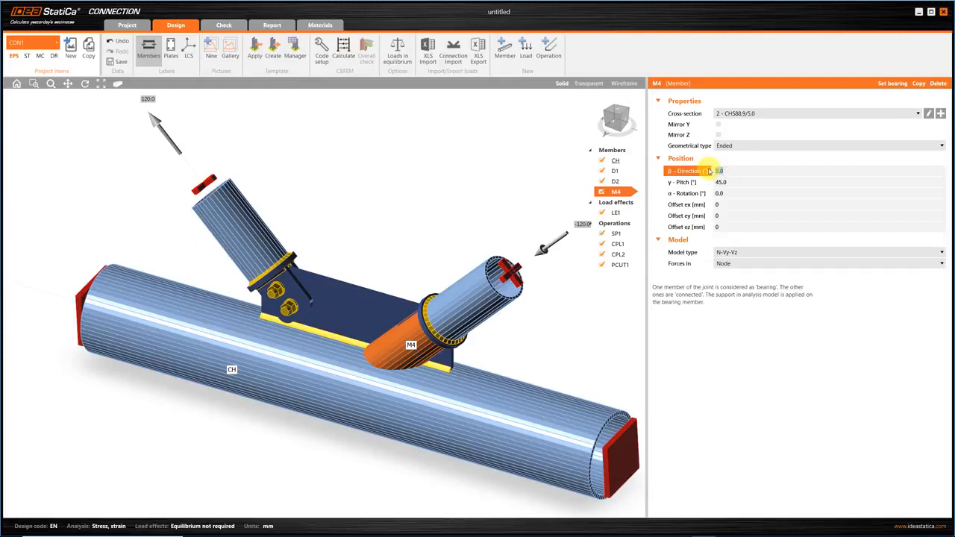
text(-90)
key(Tab)
text(0)
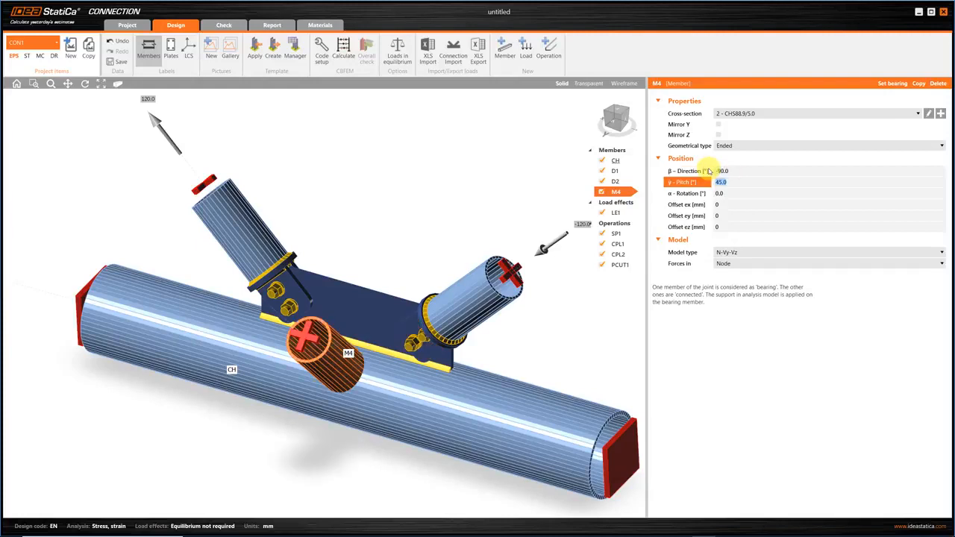
key(Tab)
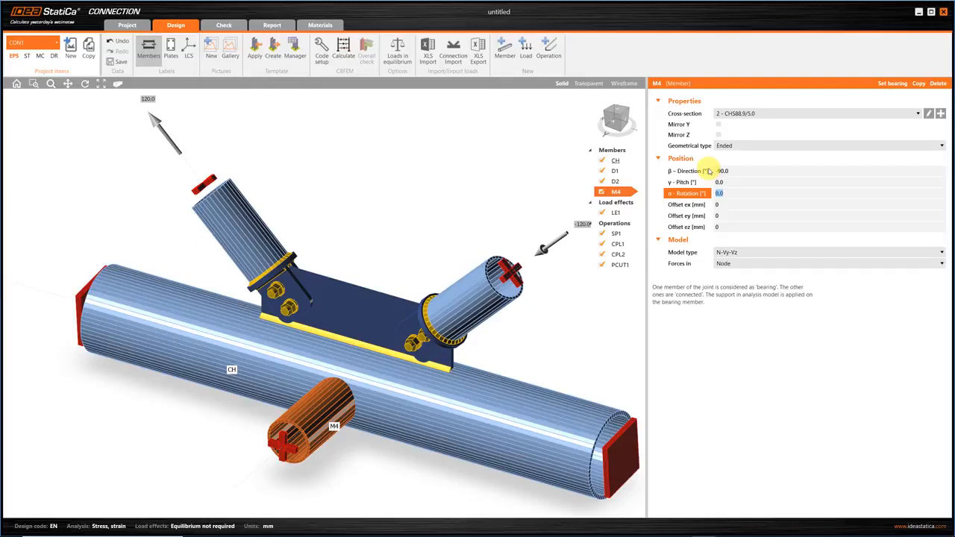
Step: Set the axial force N of member M4 to -200 kN in load effect LE1
click(614, 214)
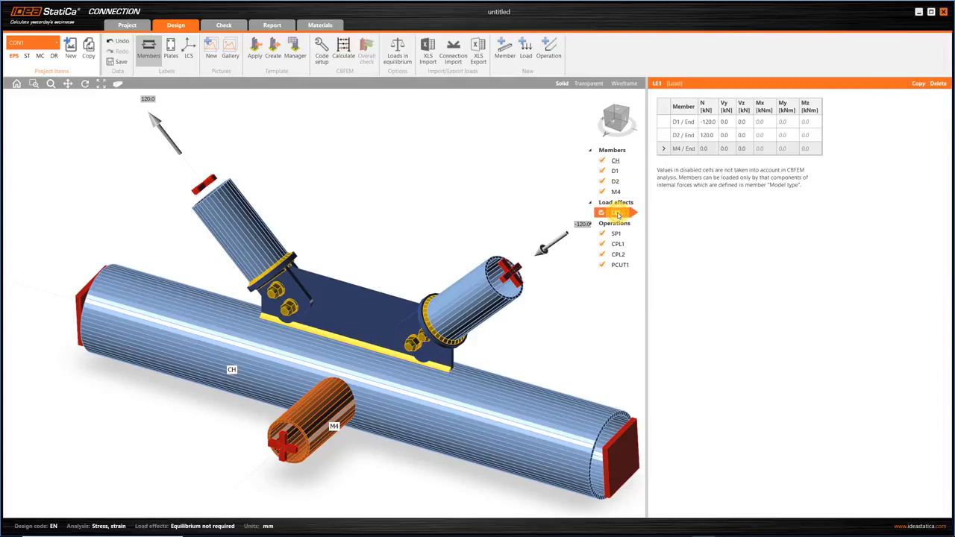
click(712, 148)
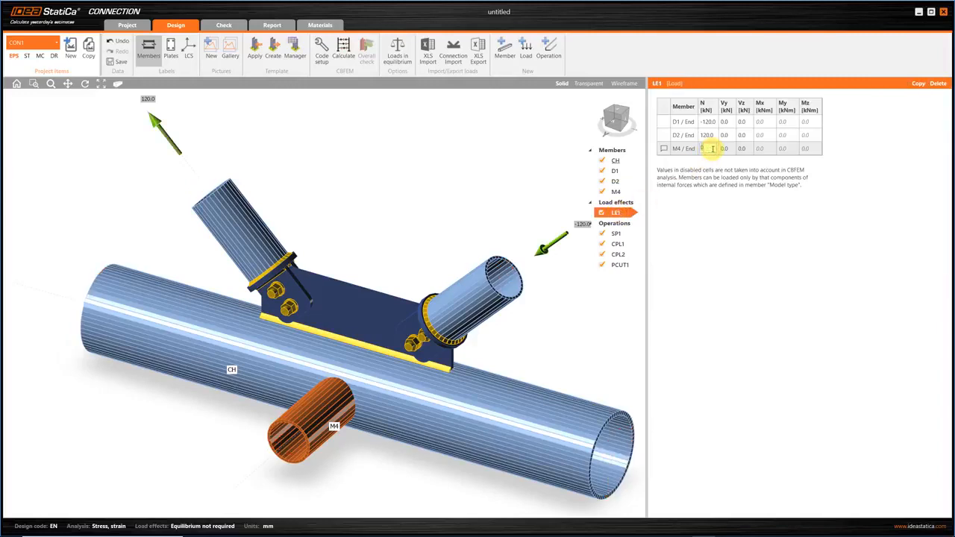
text(-200)
key(Tab)
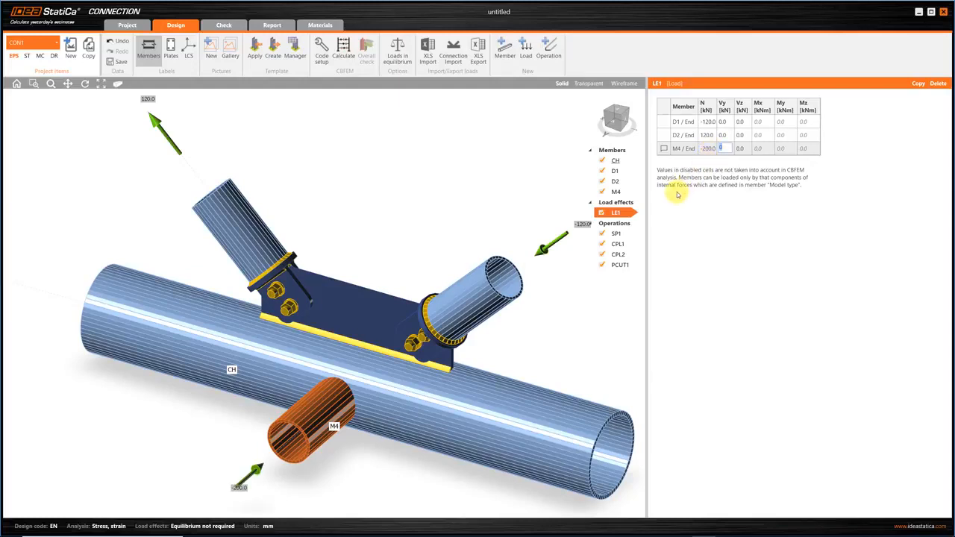
Step: Add a Cut operation that trims member M4 by chord CH using the Surface cutting method
click(549, 50)
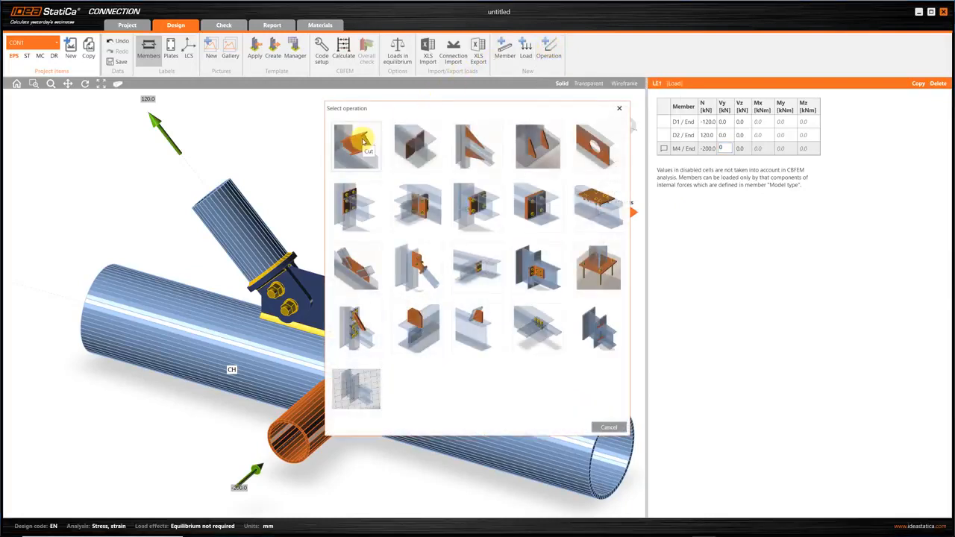
click(363, 138)
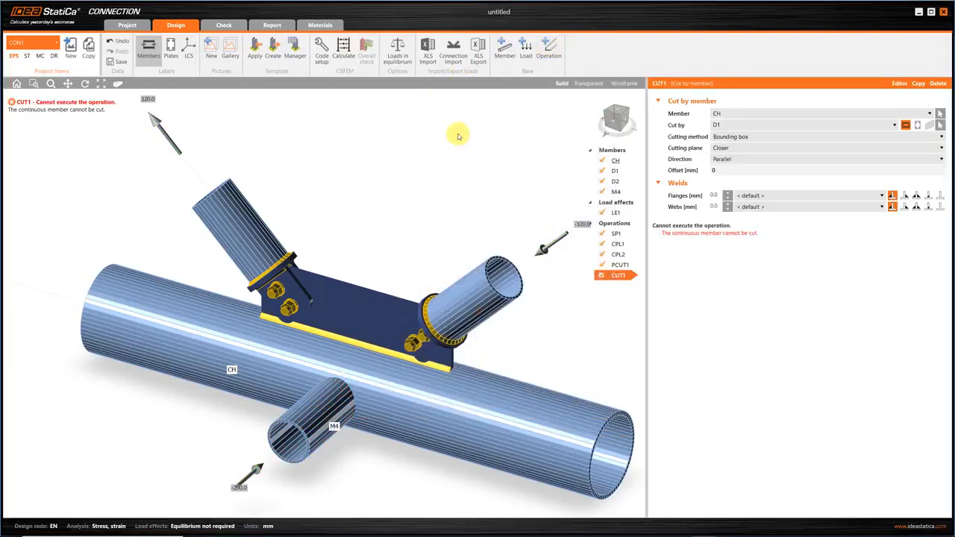
click(730, 114)
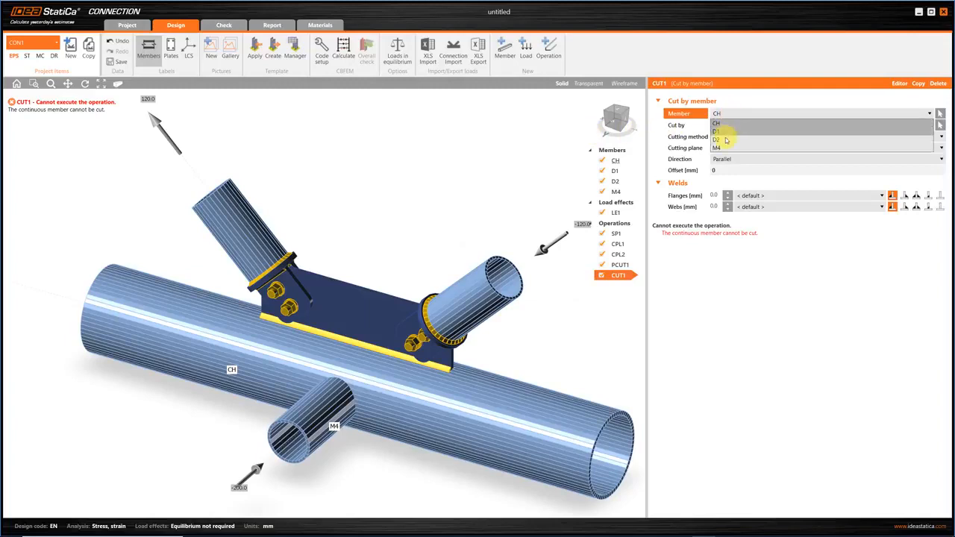
click(721, 147)
click(728, 126)
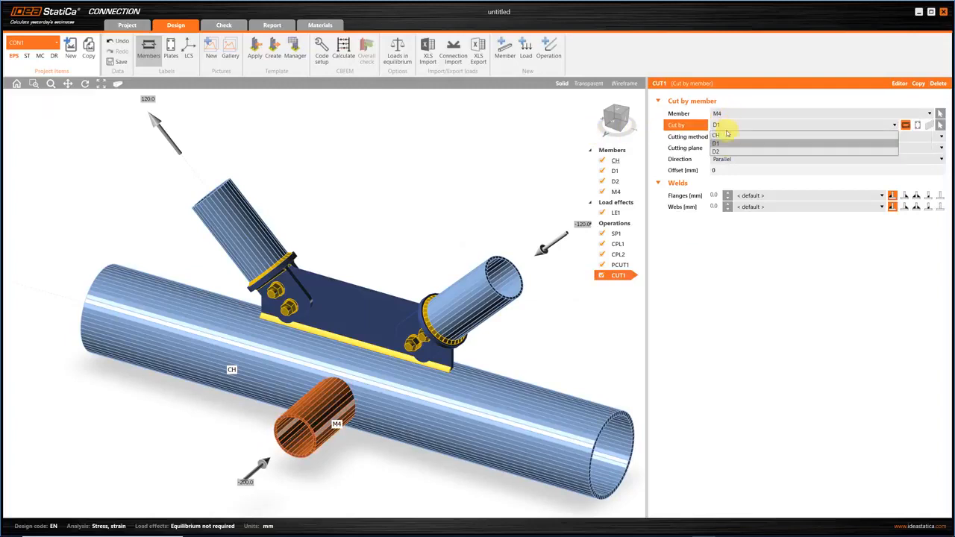
click(721, 136)
click(730, 137)
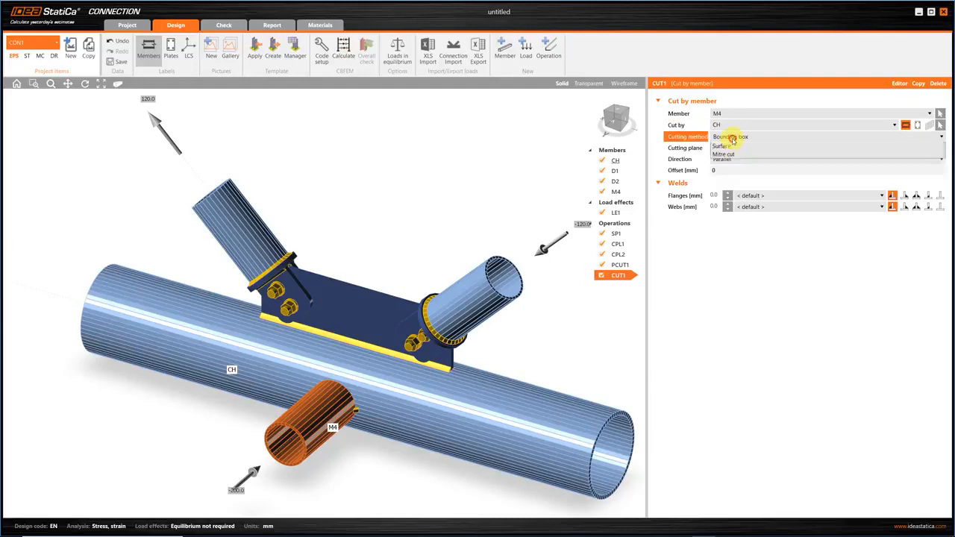
click(726, 150)
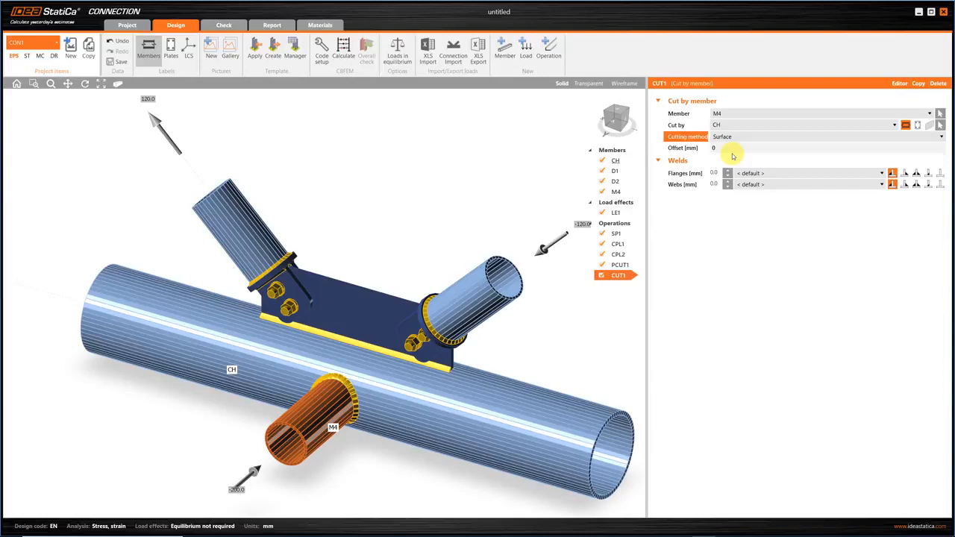
Step: Run the stress/strain analysis and review the check results for plates, bolts and welds
click(345, 48)
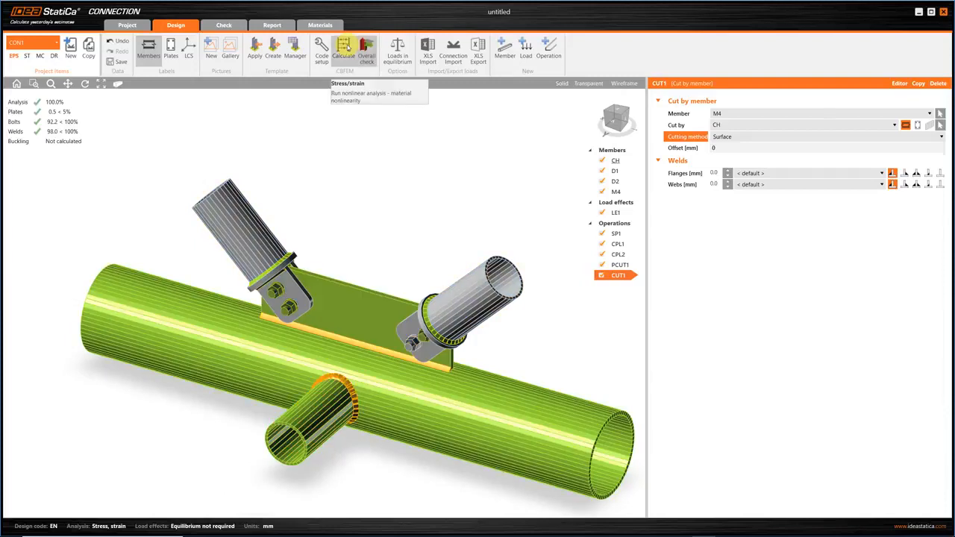
click(224, 25)
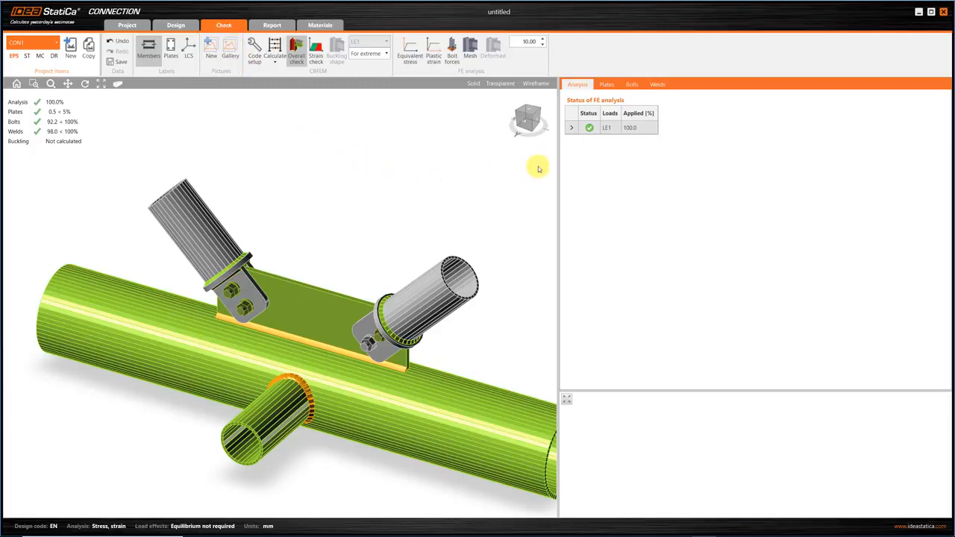
click(609, 84)
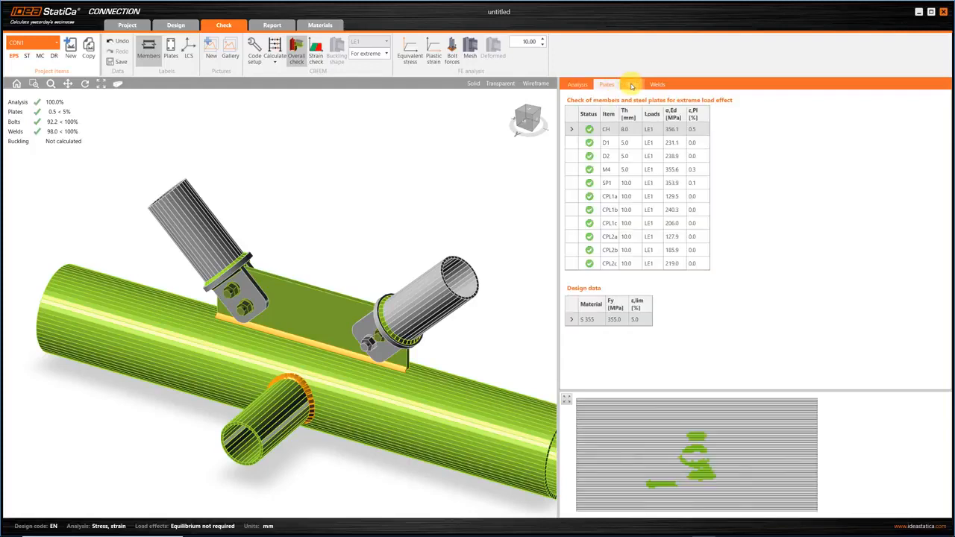
click(631, 86)
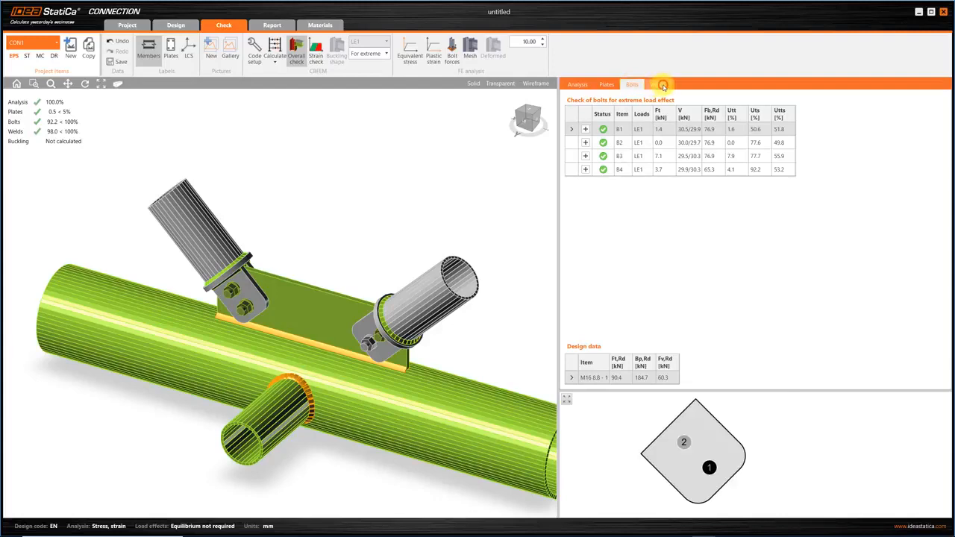
click(660, 85)
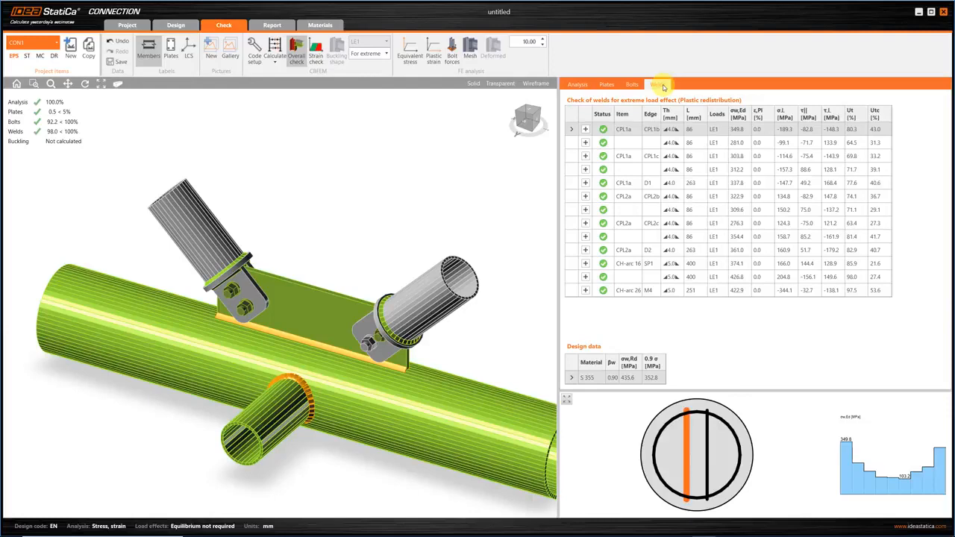
Step: Display the equivalent stress and the strain check on the connection model
click(410, 52)
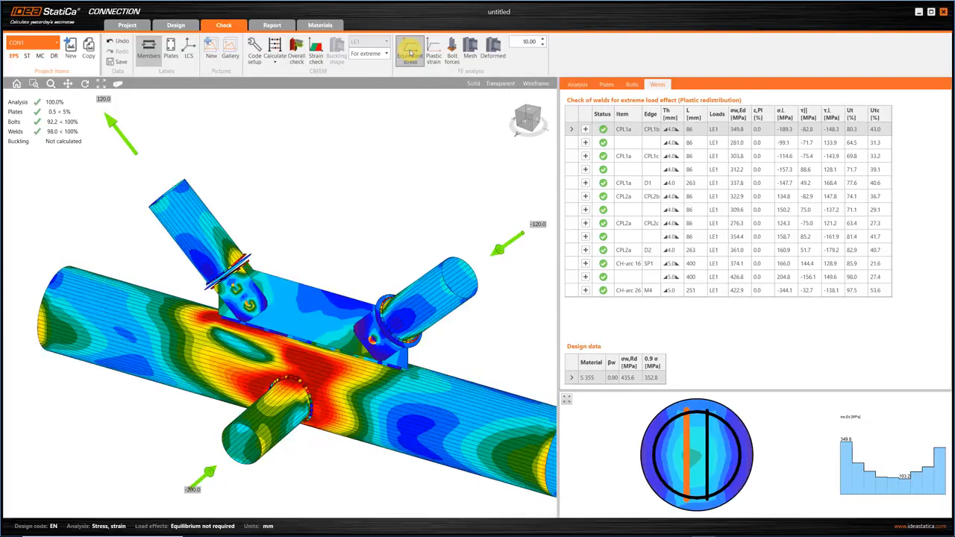
click(316, 51)
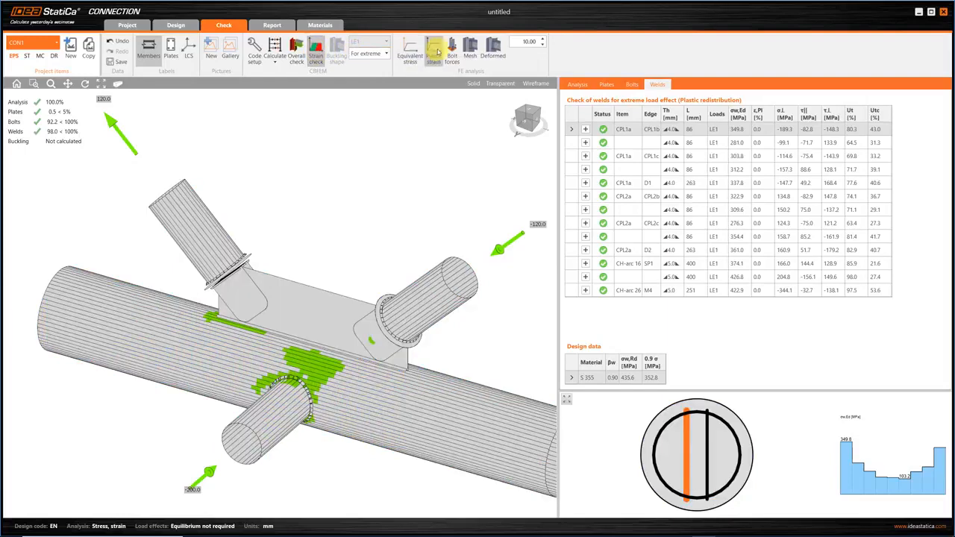
Step: Display the finite element mesh on the connection model
click(468, 50)
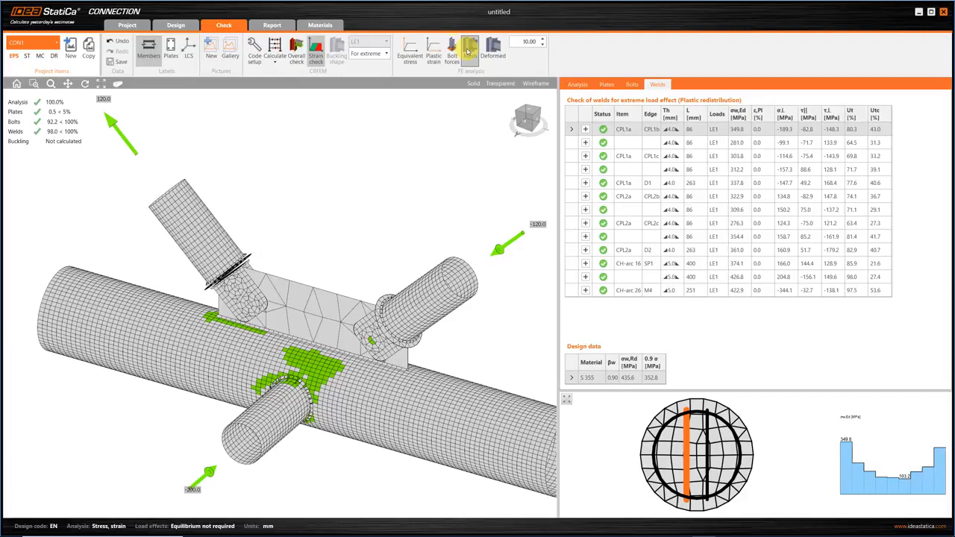
Step: Set the detailed report to include all four model view drawings, formulas and an illustrated bill of material, and regenerate it
click(270, 26)
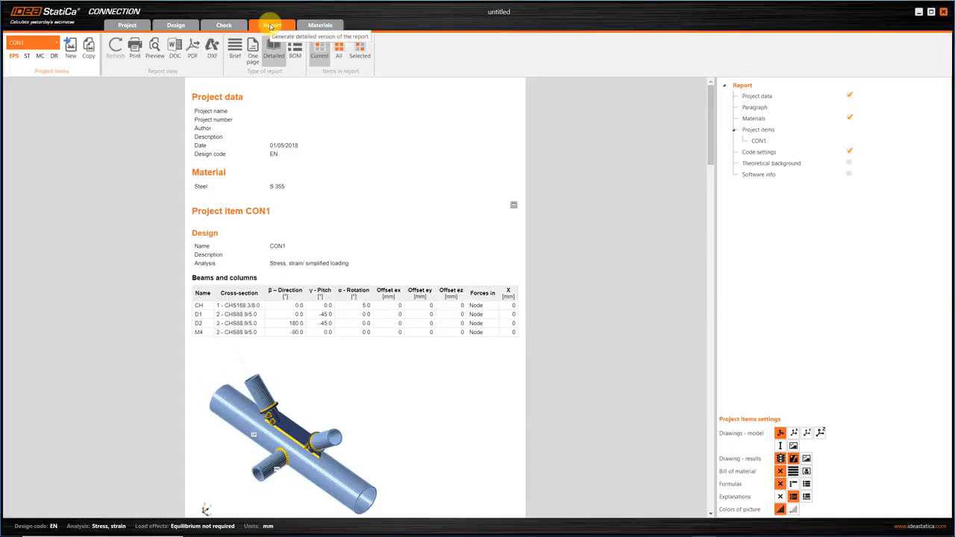
click(793, 433)
click(807, 433)
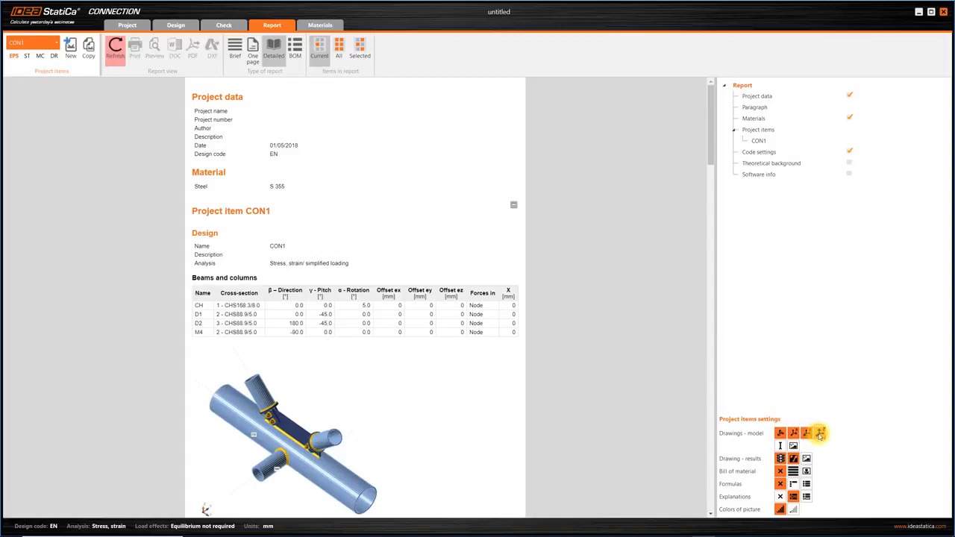
click(820, 433)
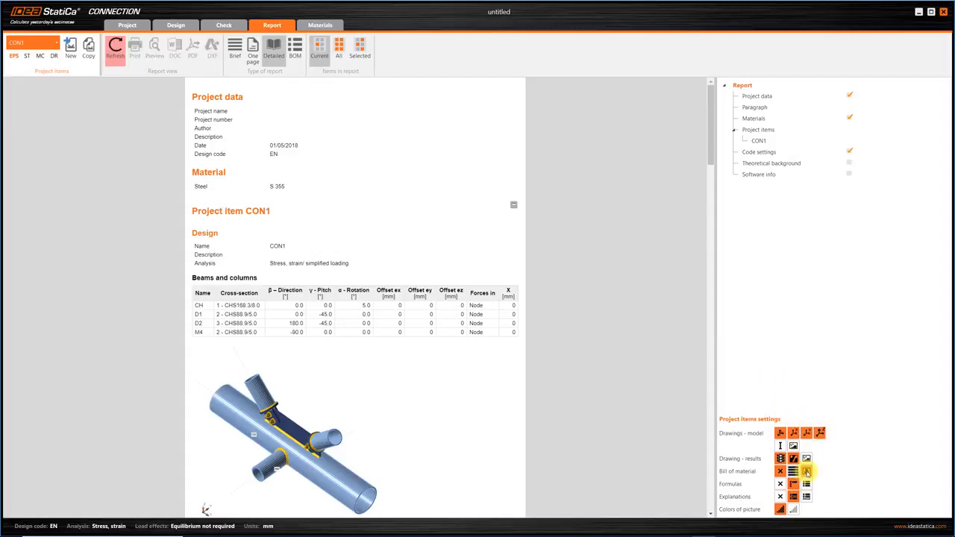
click(807, 471)
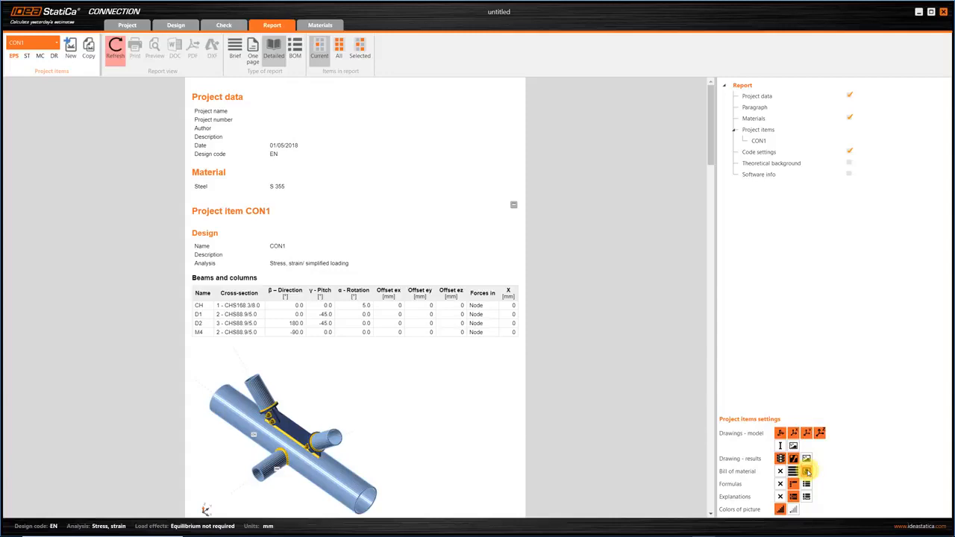
click(114, 47)
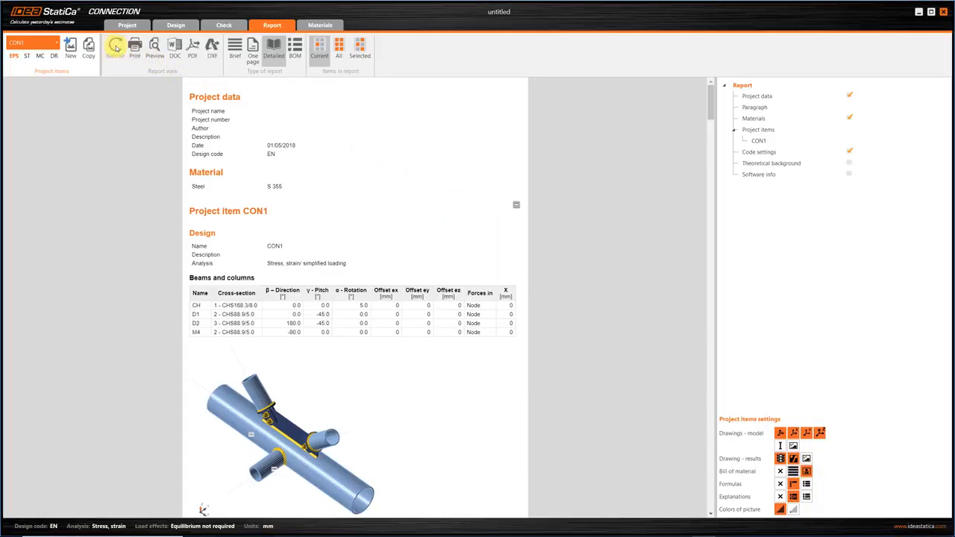
Step: Review the detailed report down to the bill of material's manufacturing operations and return to the connection design
drag(710, 90, 713, 348)
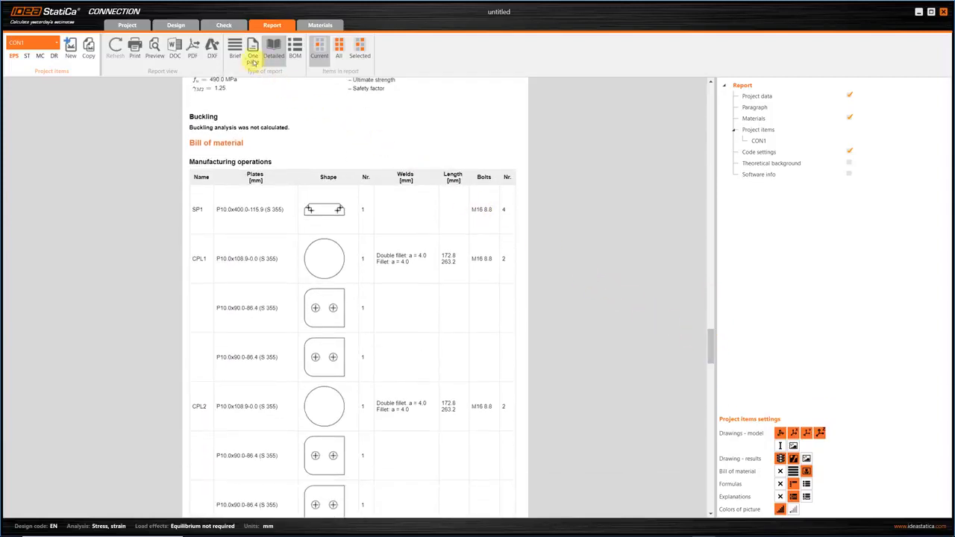
click(175, 26)
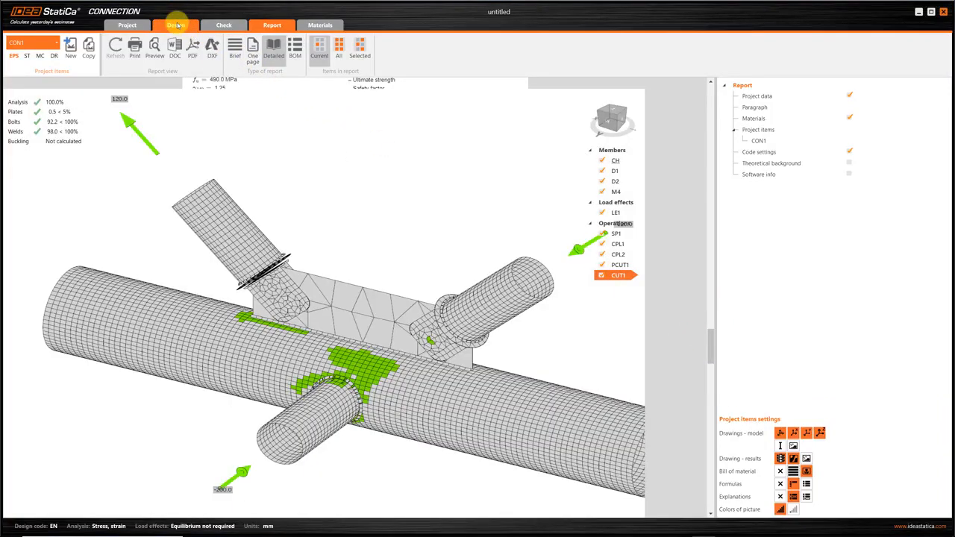